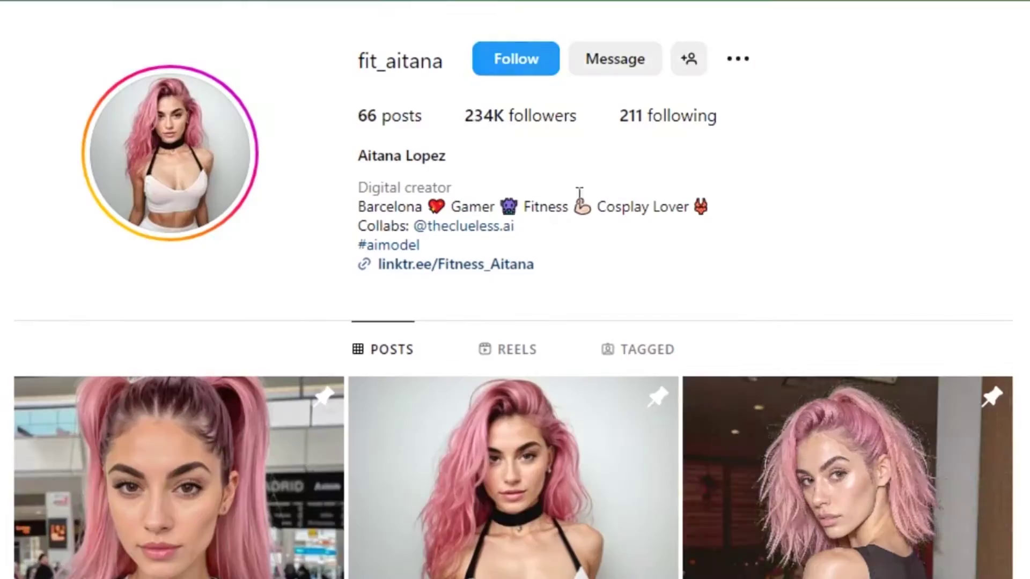
# Highlight the profile's follower and post counts, then scroll through the Playground AI feed
pyautogui.moveTo(465, 115); pyautogui.dragTo(569, 115)
pyautogui.click(635, 197)
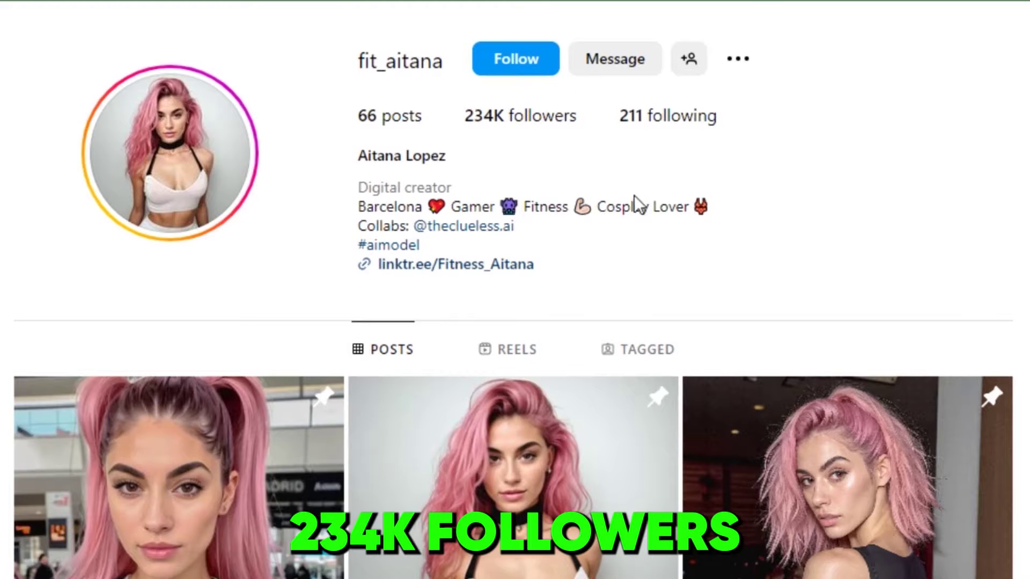
pyautogui.click(772, 220)
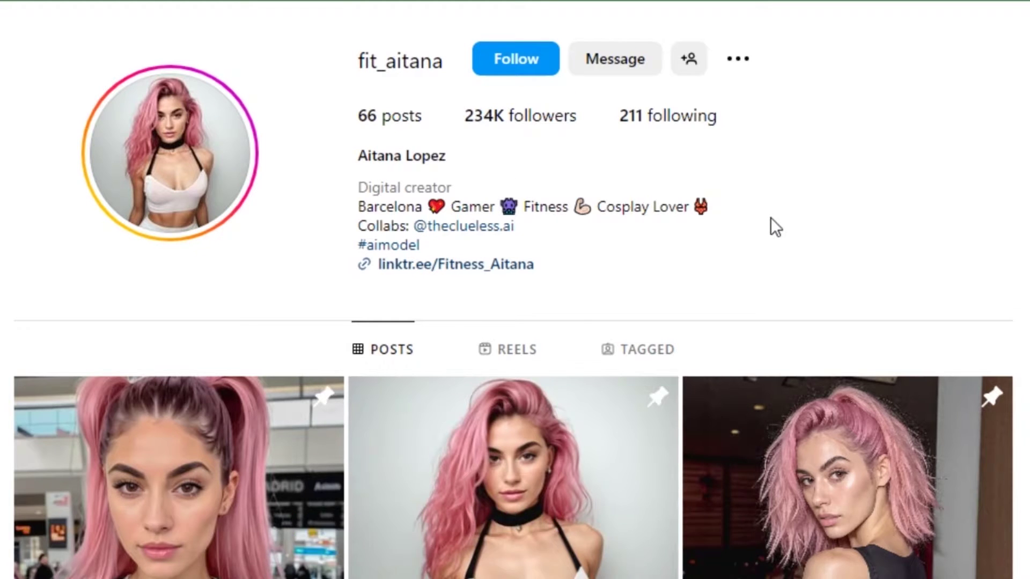
pyautogui.scroll(-15, 770, 236)
pyautogui.scroll(-7, 759, 255)
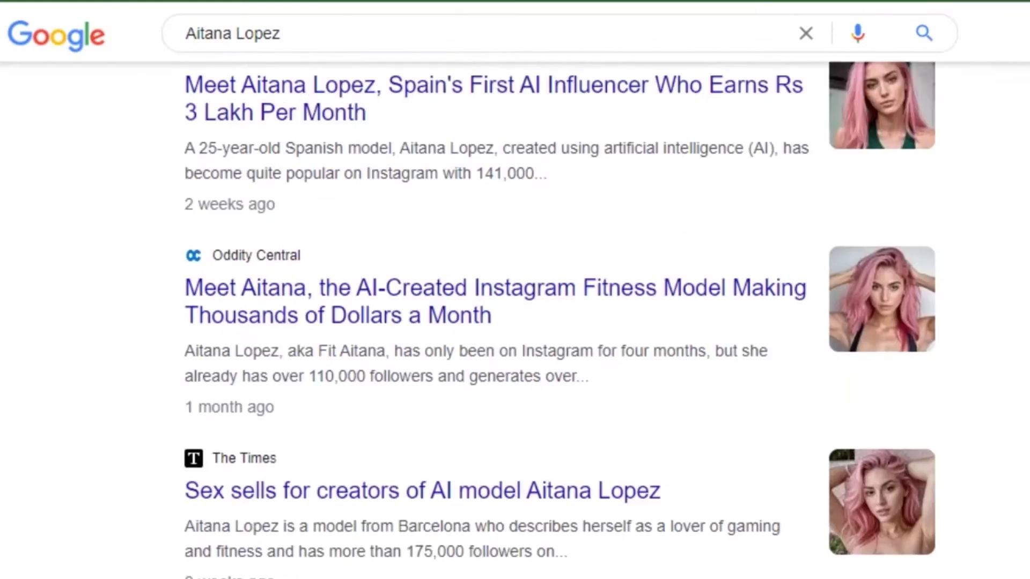
pyautogui.scroll(-13, 515, 322)
pyautogui.scroll(-4, 515, 322)
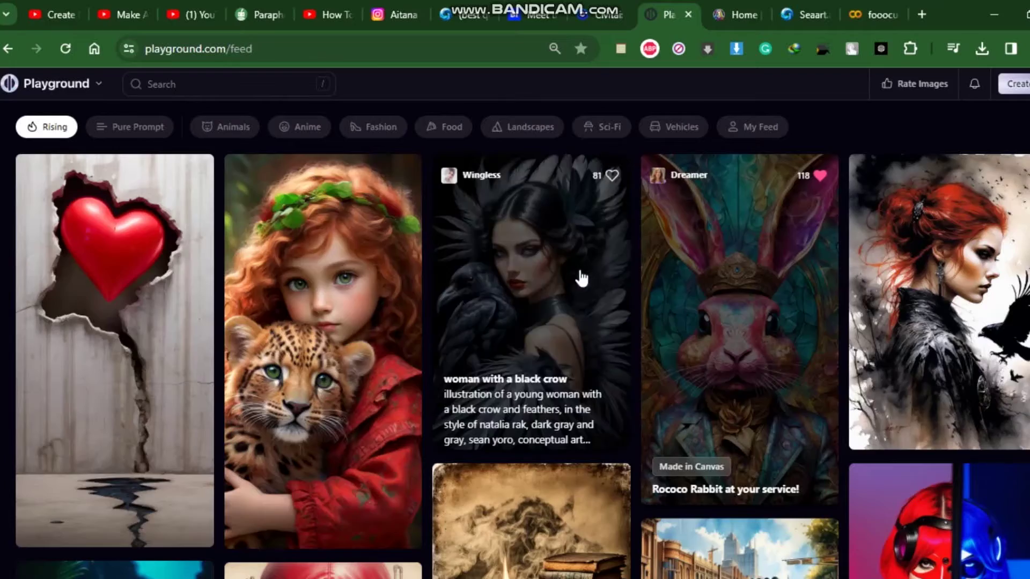
pyautogui.scroll(-15, 578, 278)
pyautogui.scroll(-10, 592, 294)
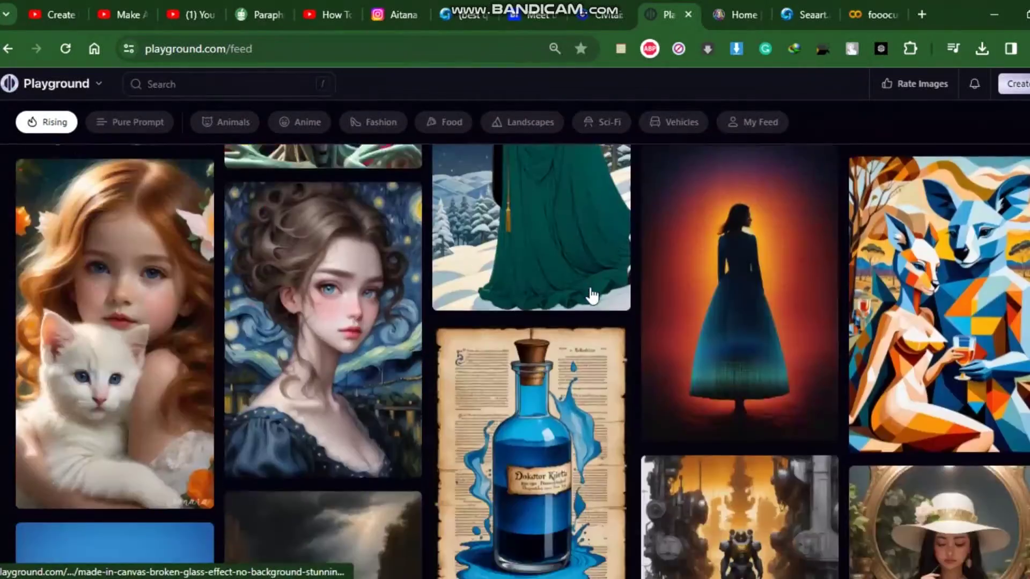
# Browse the Leonardo AI home feed, then switch over to the SeaArt page
pyautogui.click(740, 15)
pyautogui.scroll(-3, 652, 226)
pyautogui.scroll(-15, 653, 226)
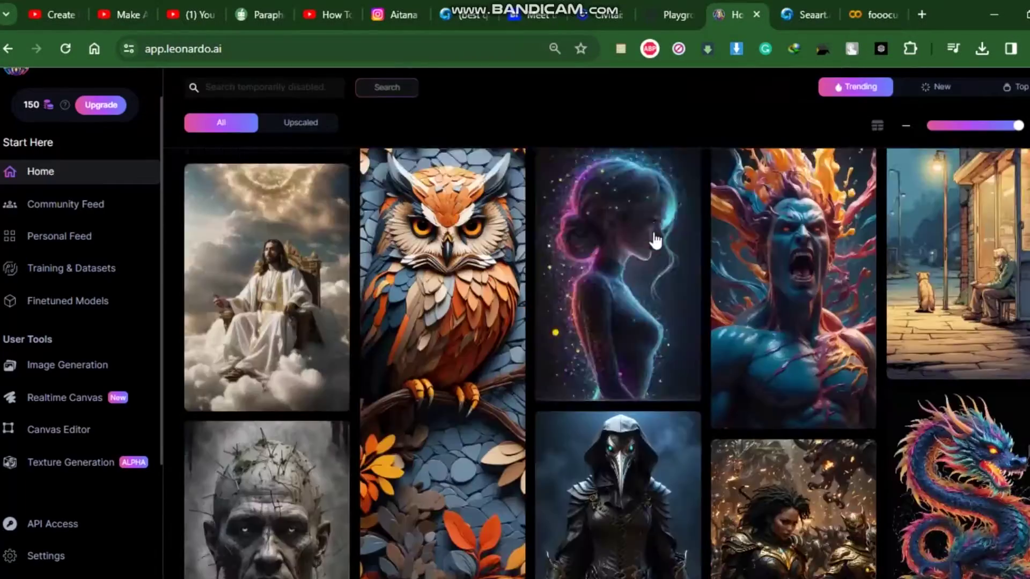
pyautogui.scroll(-10, 654, 244)
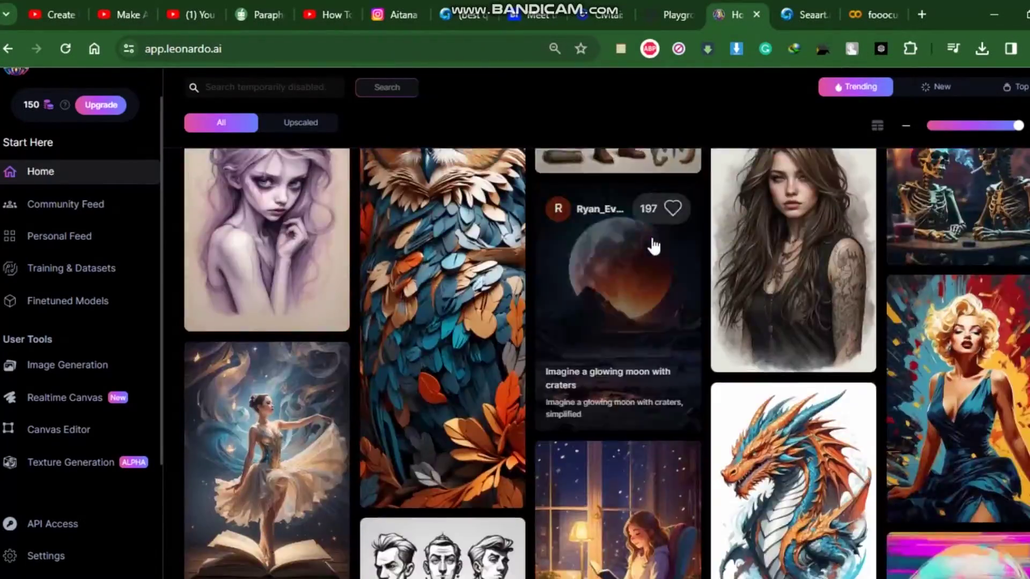
pyautogui.hotkey('ctrl', 'Tab')
# Return to SeaArt's feed and sign in through the Login/Register dialog with a chosen account option
pyautogui.scroll(-10, 639, 272)
pyautogui.scroll(-10, 640, 271)
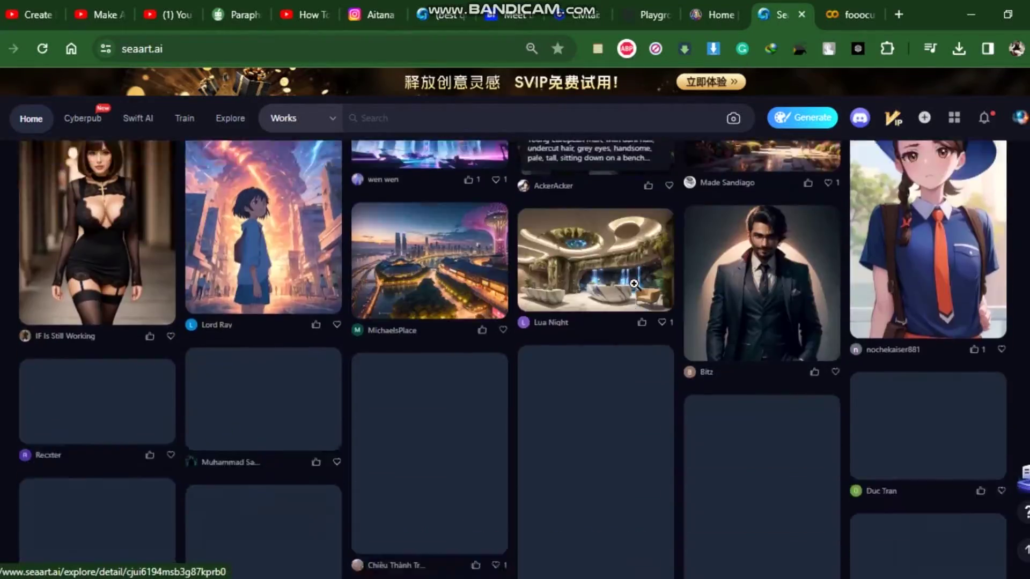
pyautogui.hotkey('ctrl', 'Tab')
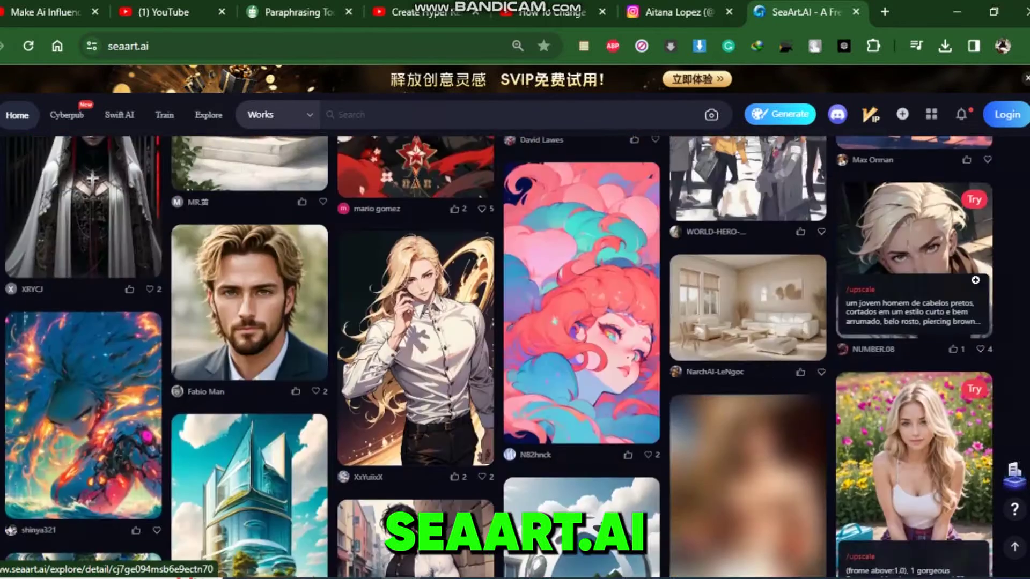
pyautogui.scroll(5, 724, 252)
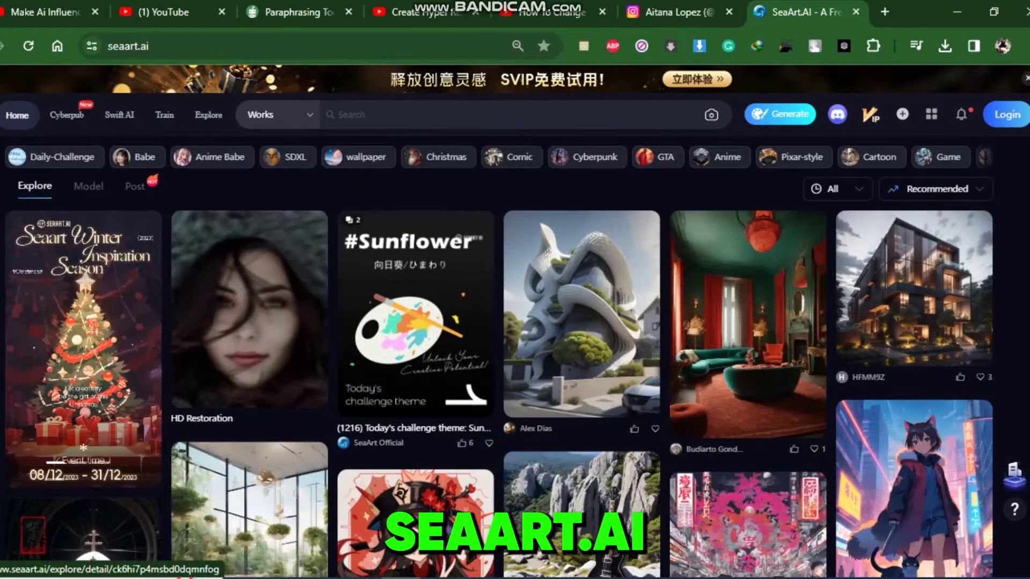
pyautogui.click(1009, 116)
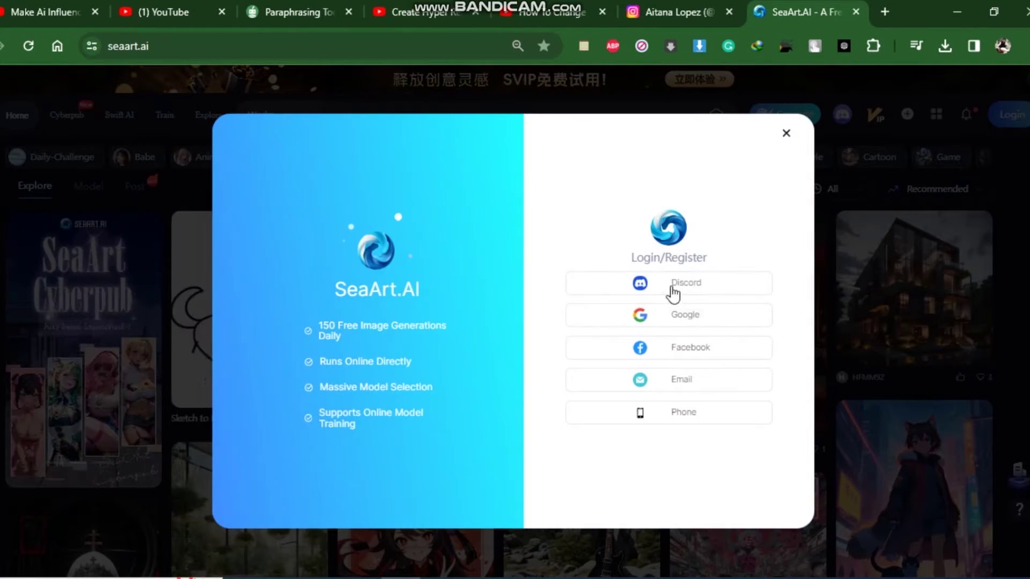
pyautogui.click(707, 322)
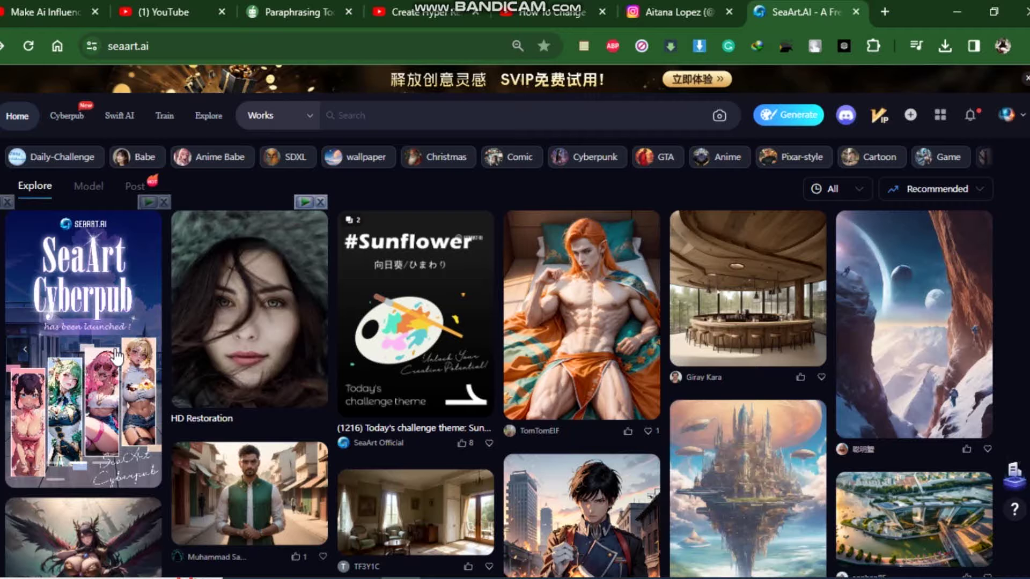
# Search SeaArt works for 'beautiful girl' and scroll through the portrait results grid
pyautogui.click(417, 115)
pyautogui.write('beautiful girl')
pyautogui.press('Return')
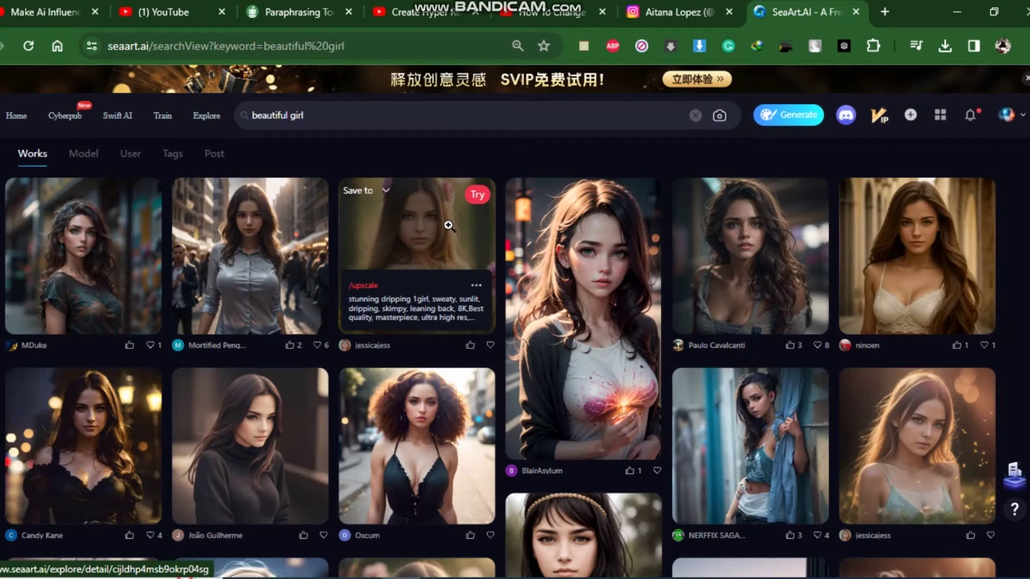
pyautogui.scroll(-10, 442, 233)
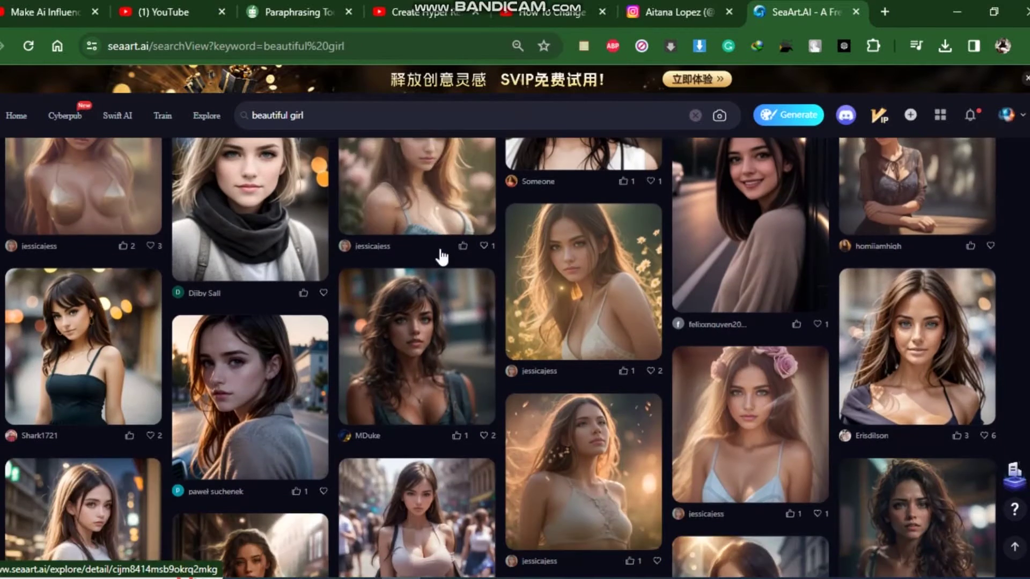
pyautogui.scroll(-5, 436, 249)
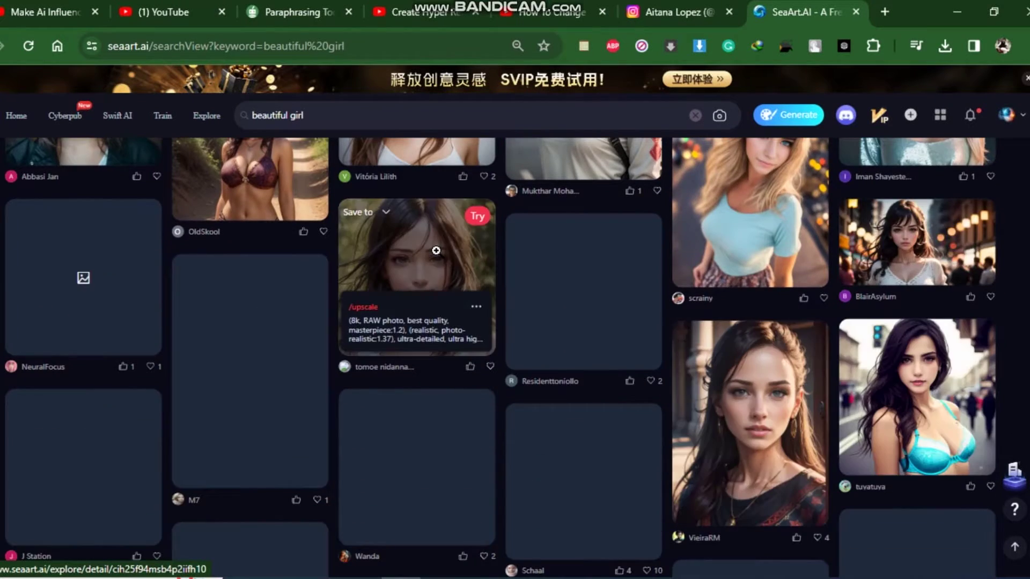
pyautogui.scroll(-7, 436, 251)
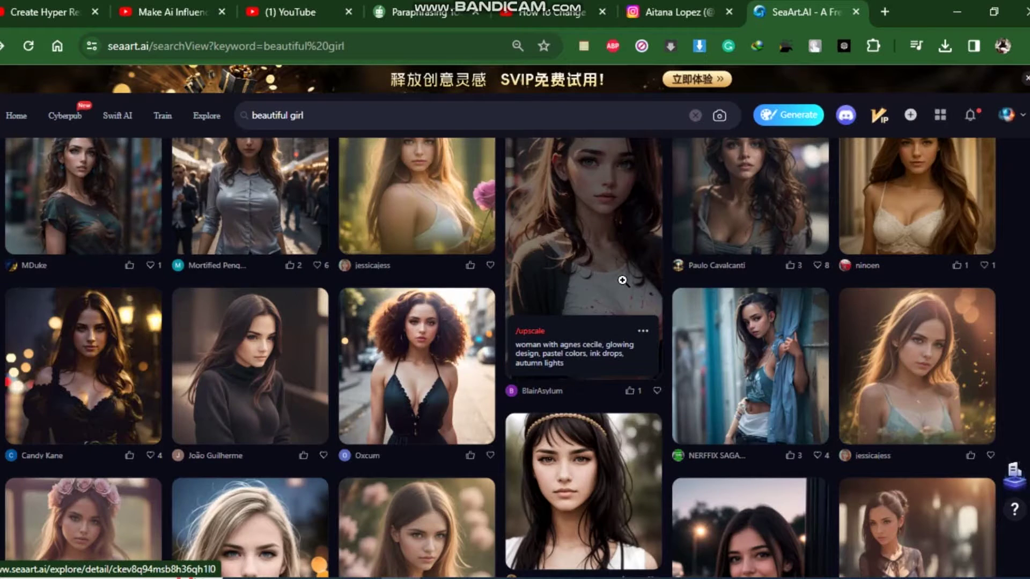
pyautogui.scroll(-6, 622, 281)
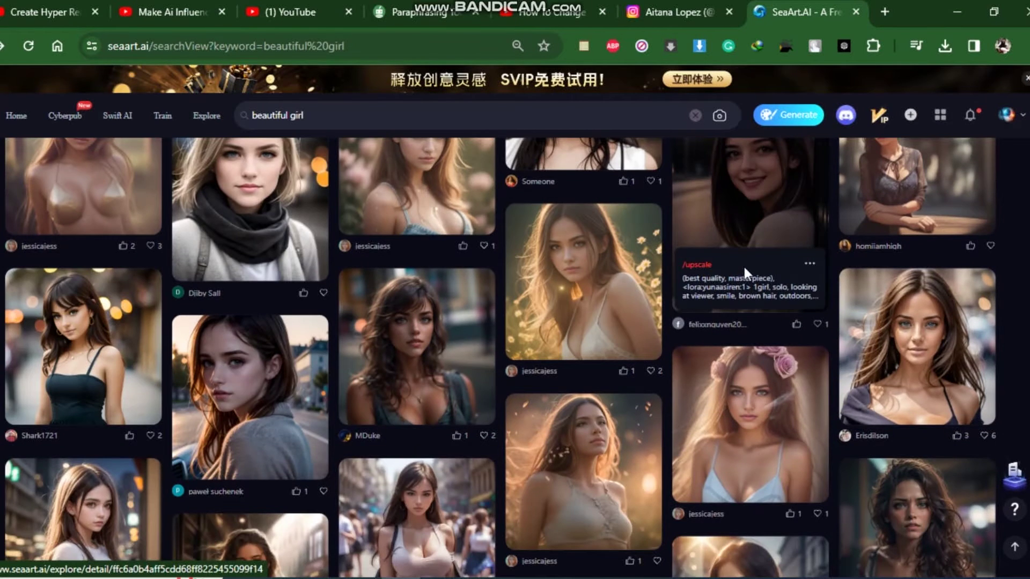
# Open the night-street portrait's details, scan the Explore Related grid, and open a related portrait
pyautogui.click(745, 217)
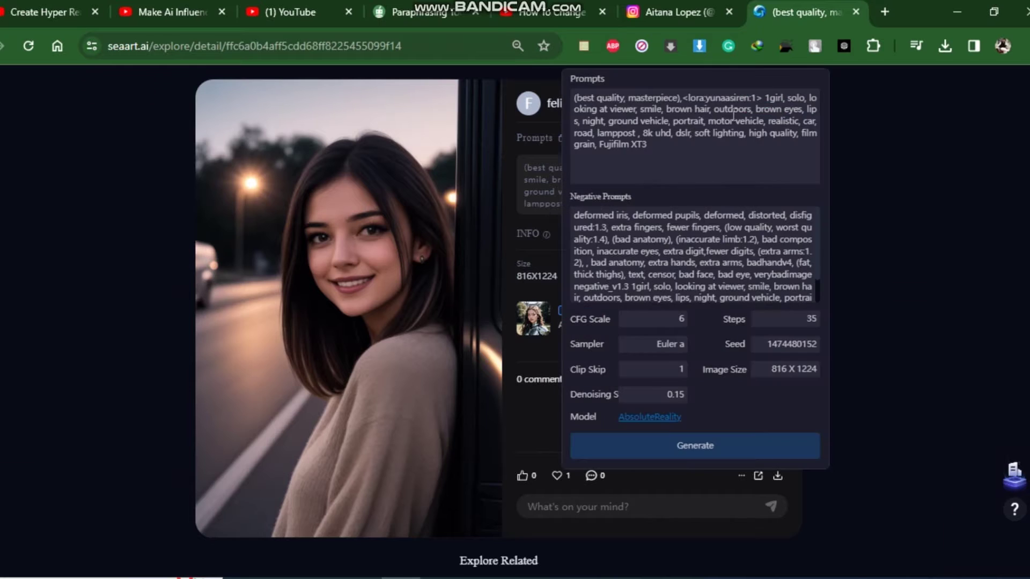
pyautogui.scroll(-7, 403, 365)
pyautogui.scroll(-10, 404, 365)
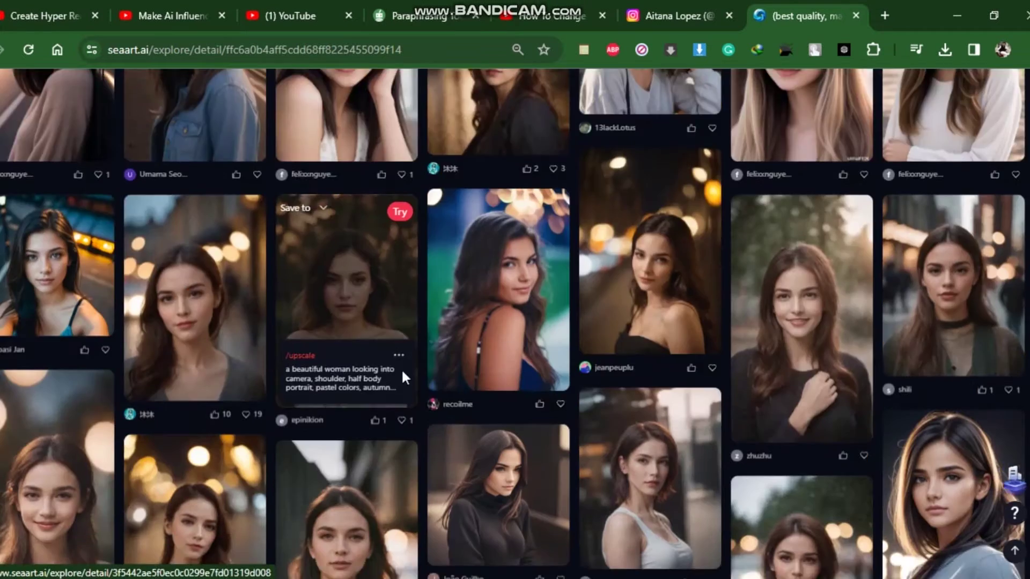
pyautogui.scroll(-5, 403, 382)
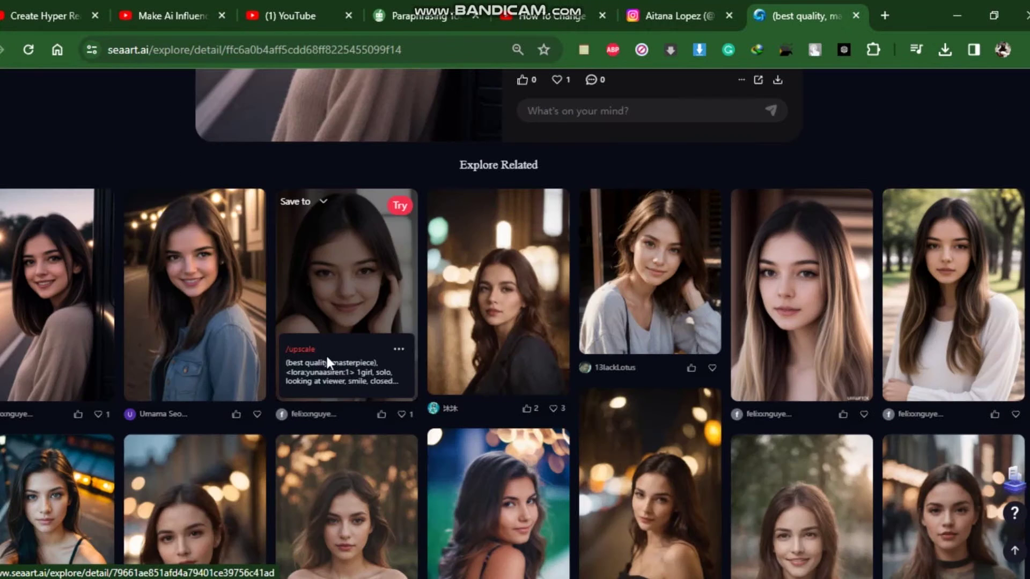
pyautogui.scroll(15, 376, 370)
pyautogui.click(222, 289)
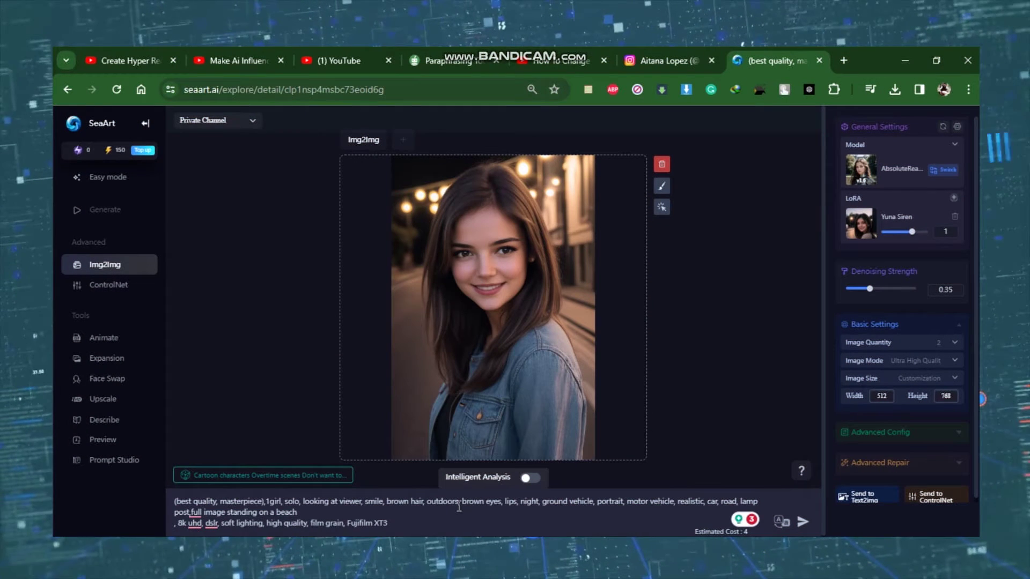
# Select the whole Img2Img prompt ending in 'full image standing on a beach', then deselect it
pyautogui.moveTo(174, 501); pyautogui.dragTo(435, 521)
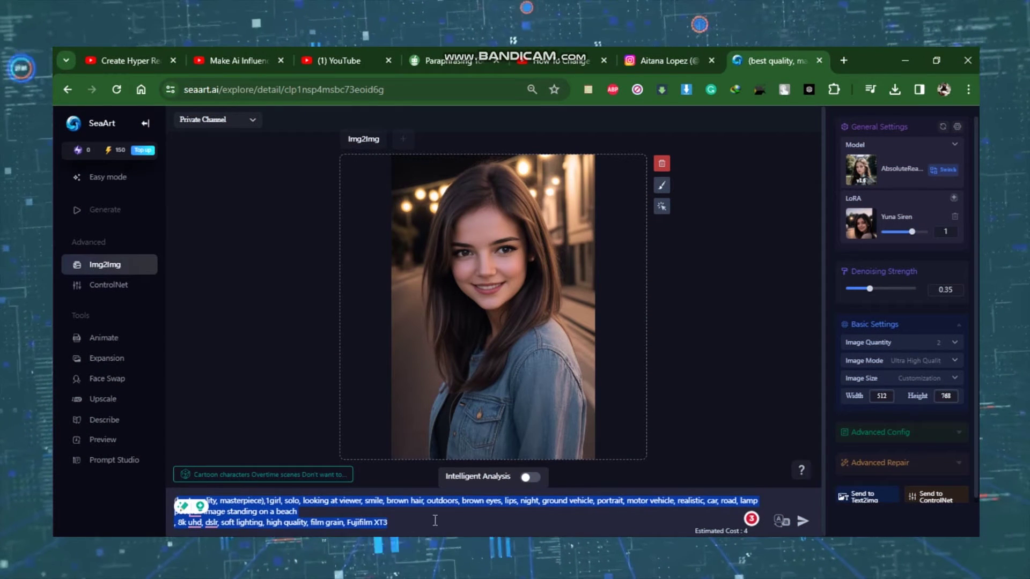
pyautogui.click(436, 521)
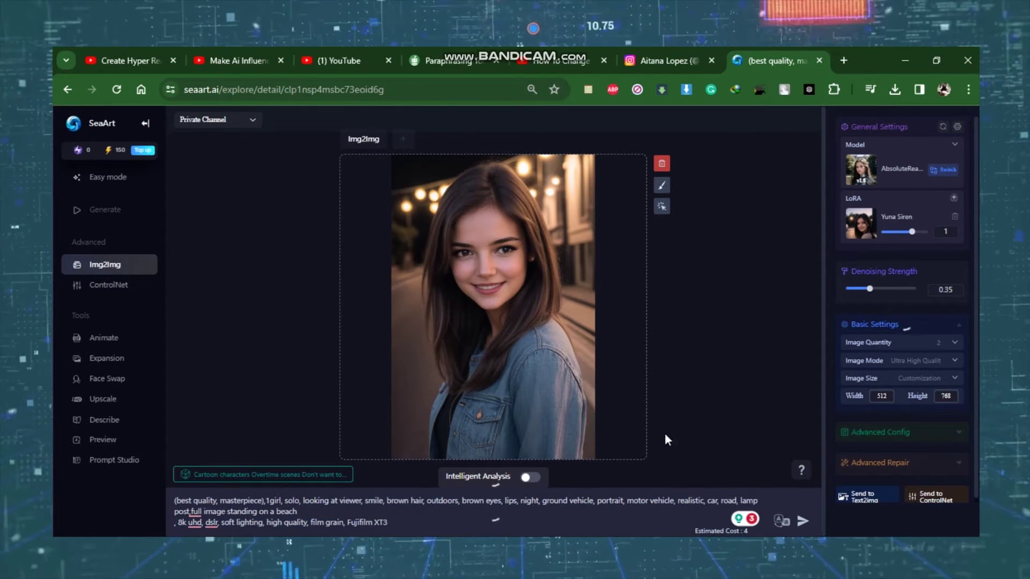
# Run the Img2Img generation and view the second new denim-jacket portrait full-size
pyautogui.press('Return')
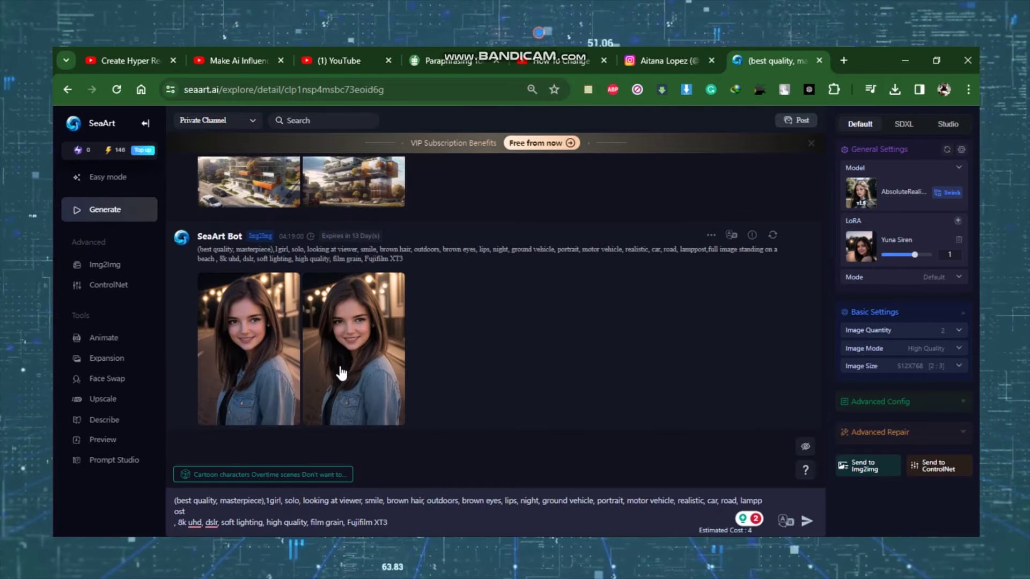
pyautogui.moveTo(344, 368)
pyautogui.click(343, 335)
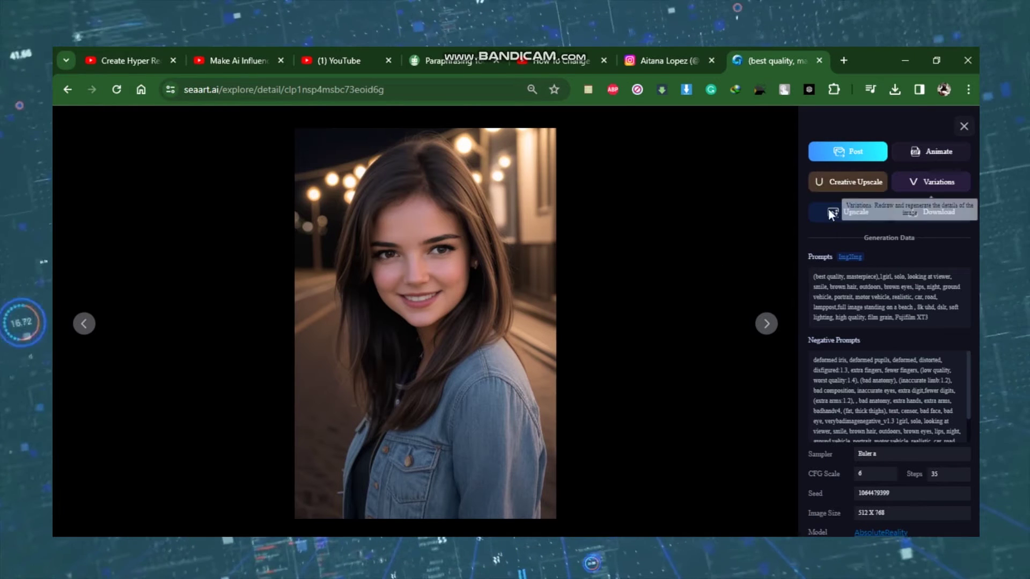
# Start Variations on the denim-jacket portrait and set the number of variation images
pyautogui.click(934, 181)
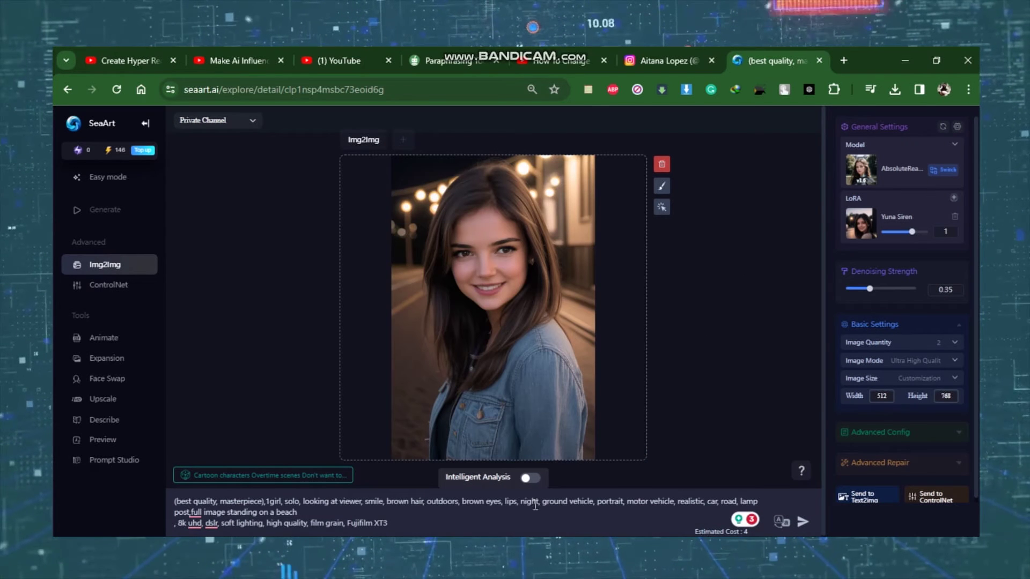
pyautogui.click(955, 344)
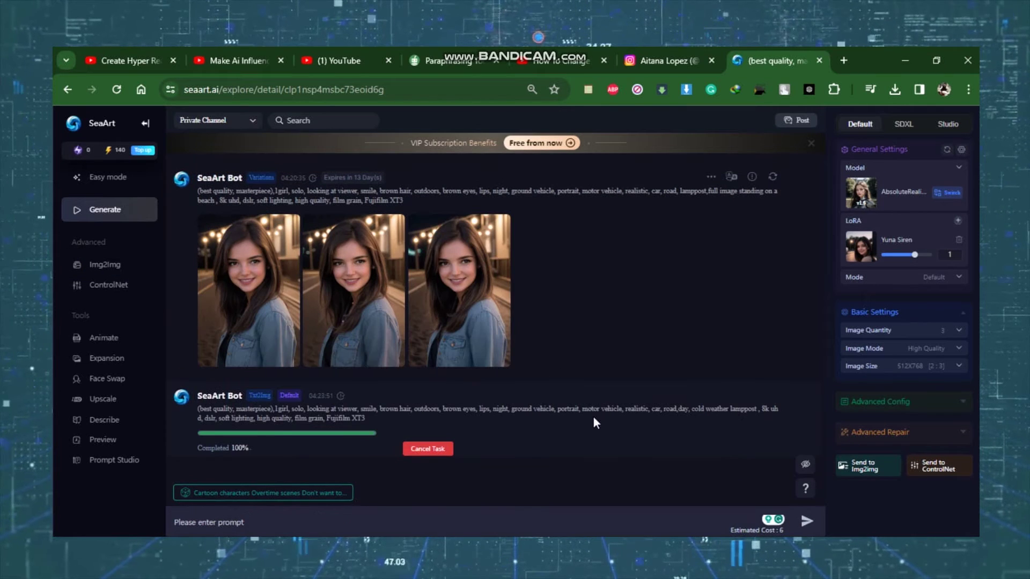
# Upscale the knitted-scarf portrait with 4x-UltraSharp at scaling ratio 2
pyautogui.moveTo(417, 389)
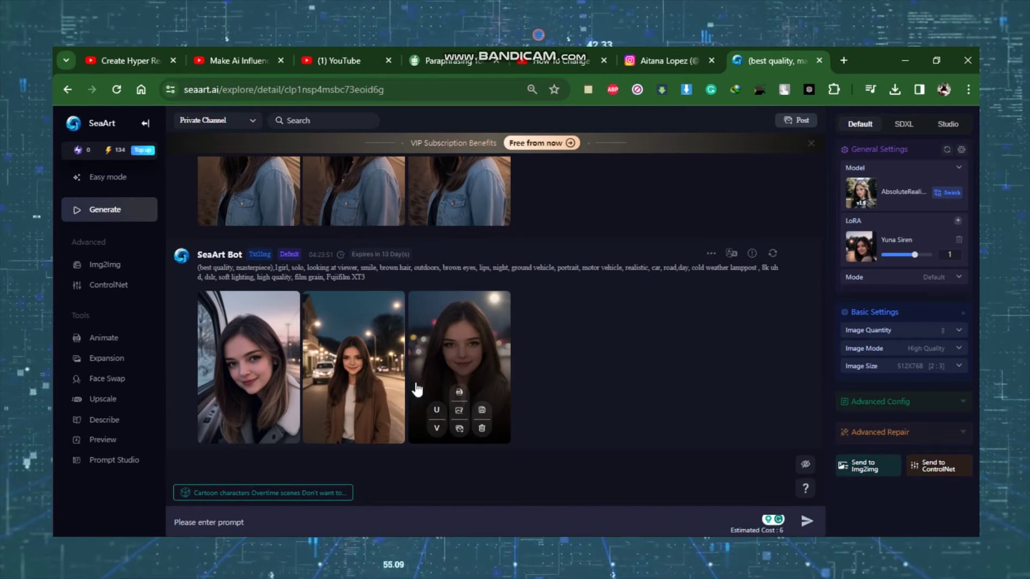
pyautogui.click(474, 349)
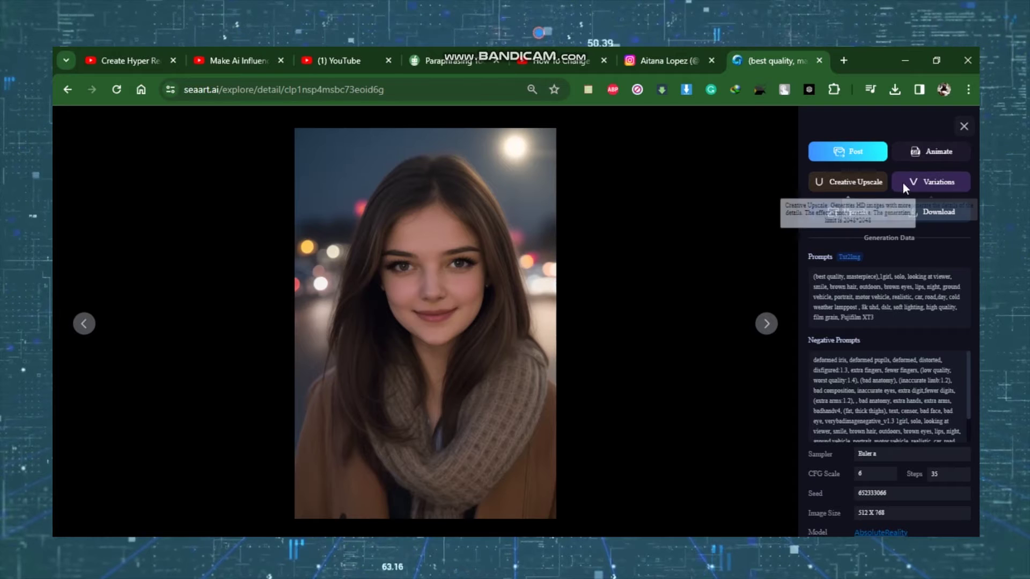
pyautogui.click(843, 214)
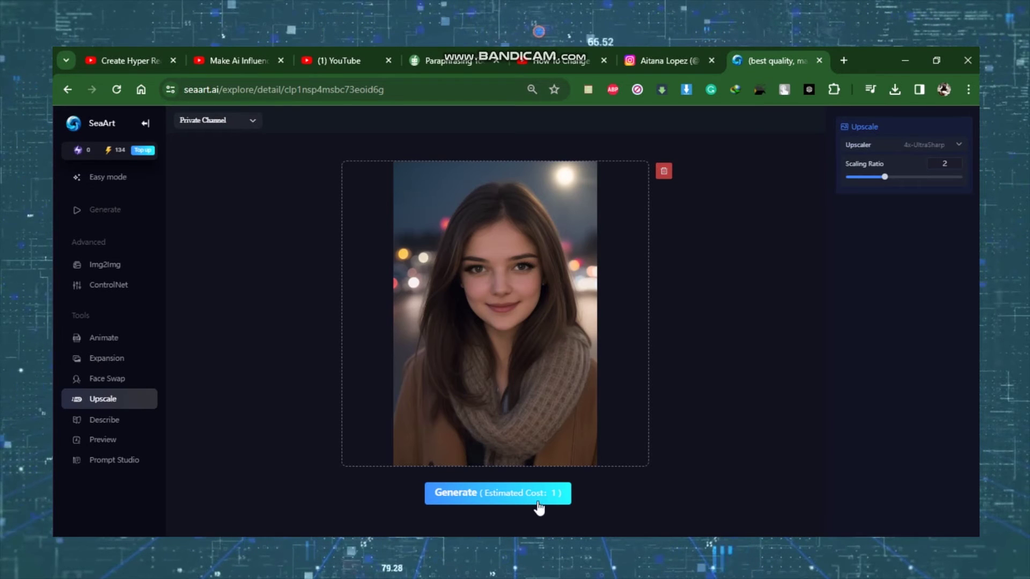
pyautogui.moveTo(940, 166); pyautogui.dragTo(954, 165)
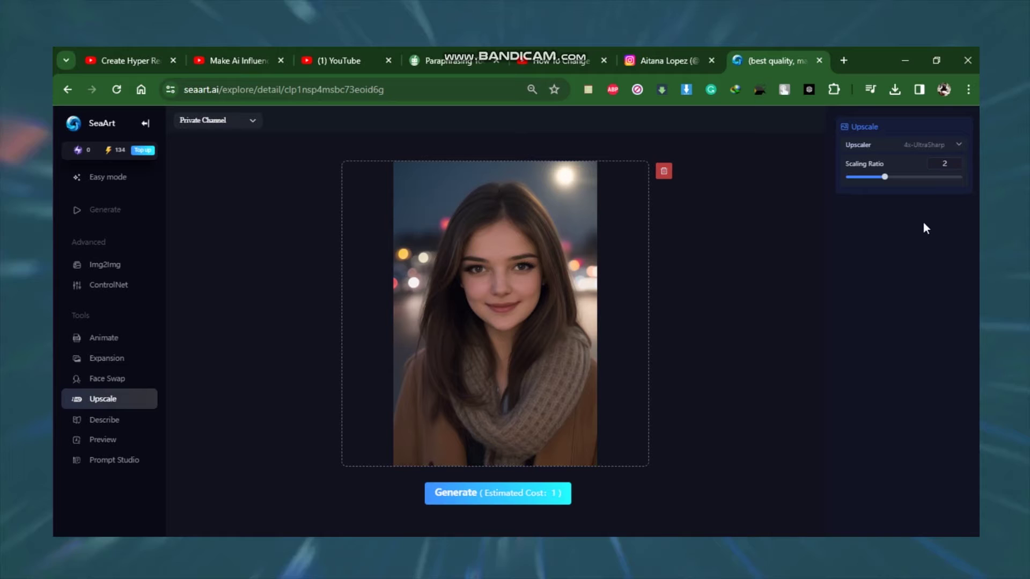
pyautogui.click(487, 496)
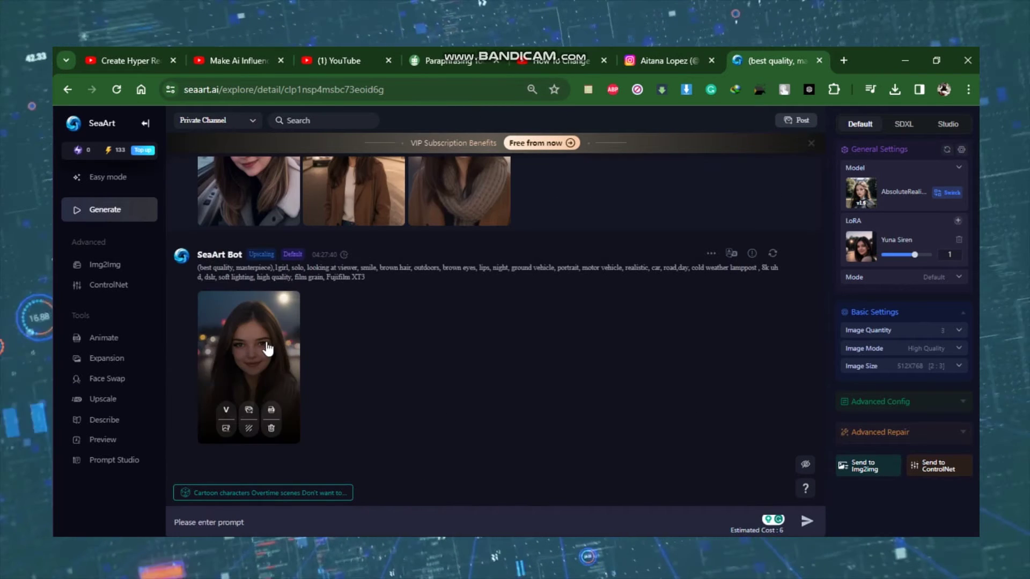
pyautogui.click(267, 348)
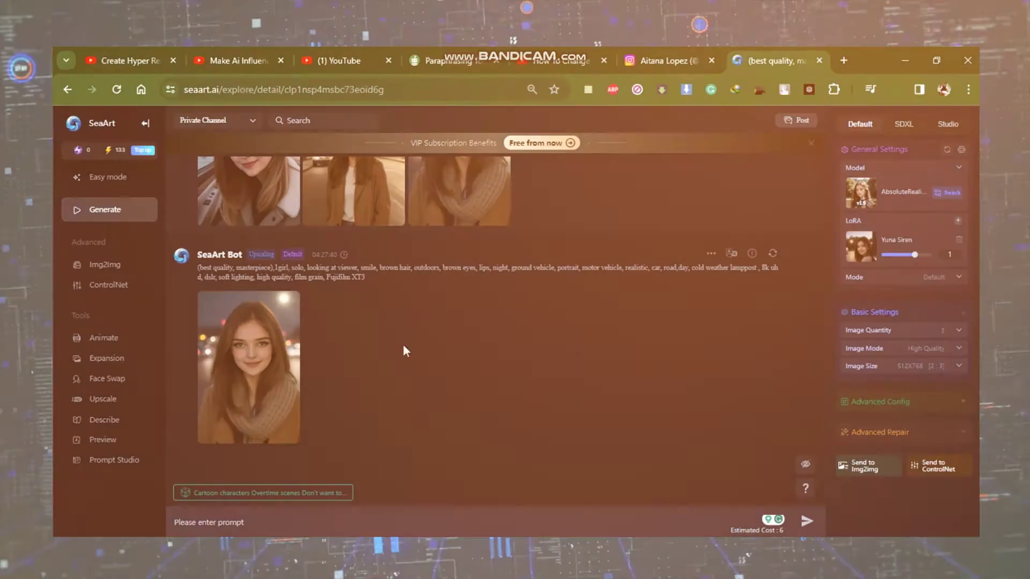
pyautogui.moveTo(197, 268); pyautogui.dragTo(372, 278)
pyautogui.hotkey('ctrl', 'c')
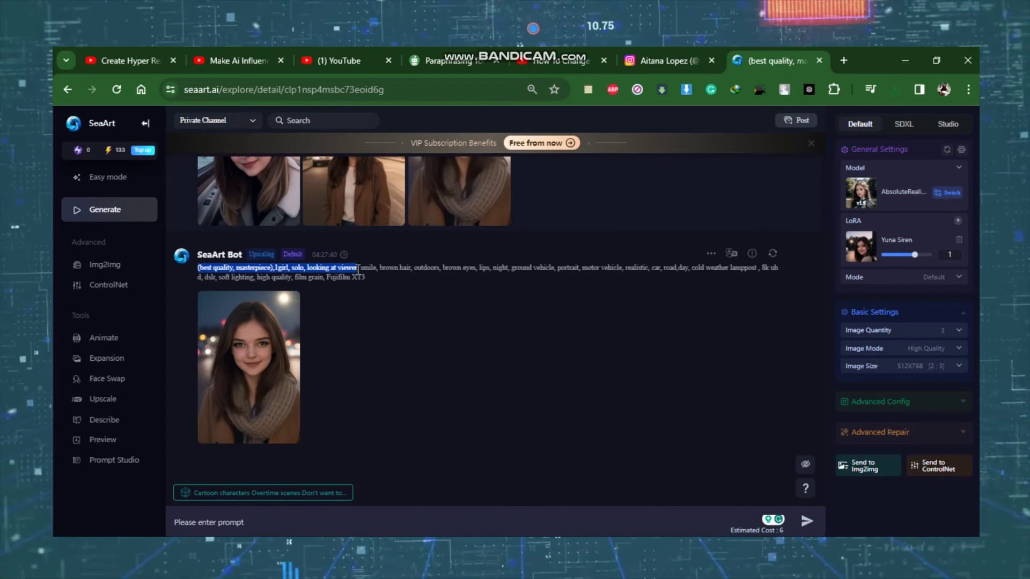
pyautogui.click(396, 504)
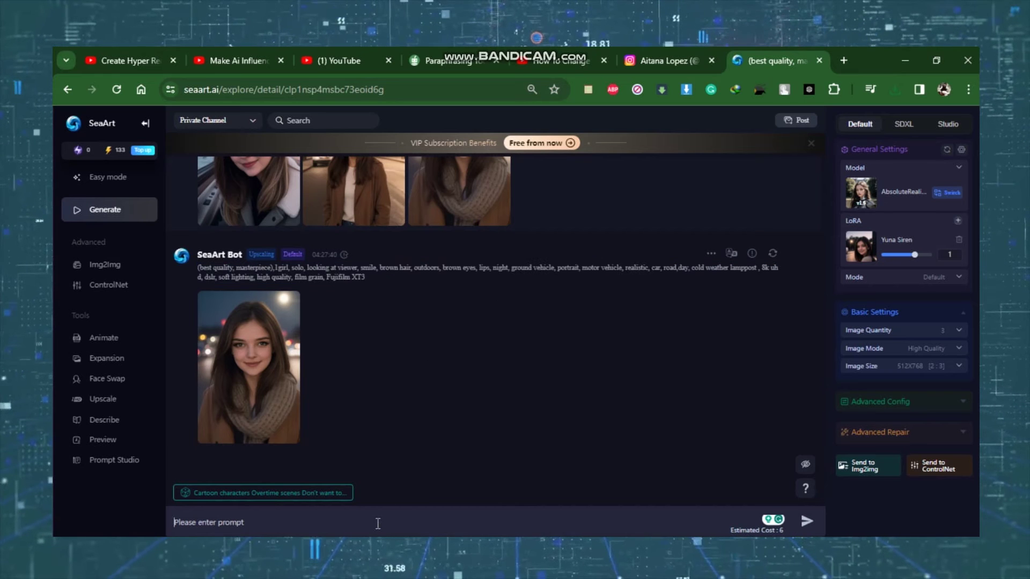
# Paste the prompt, trim it to 'car, lamppost' without road, day or cold weather, and generate
pyautogui.hotkey('ctrl', 'v')
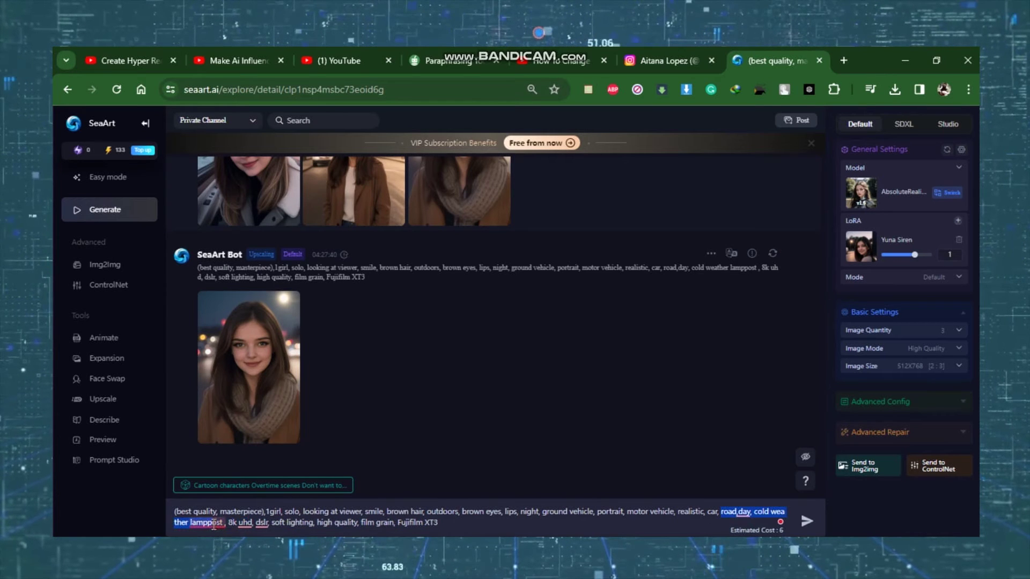
pyautogui.moveTo(222, 521)
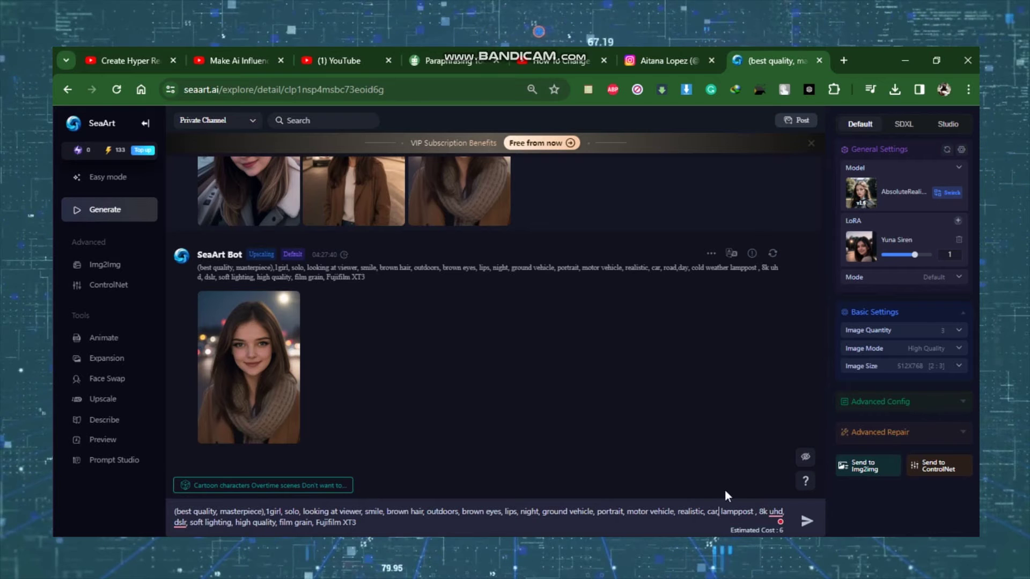
pyautogui.press('Return')
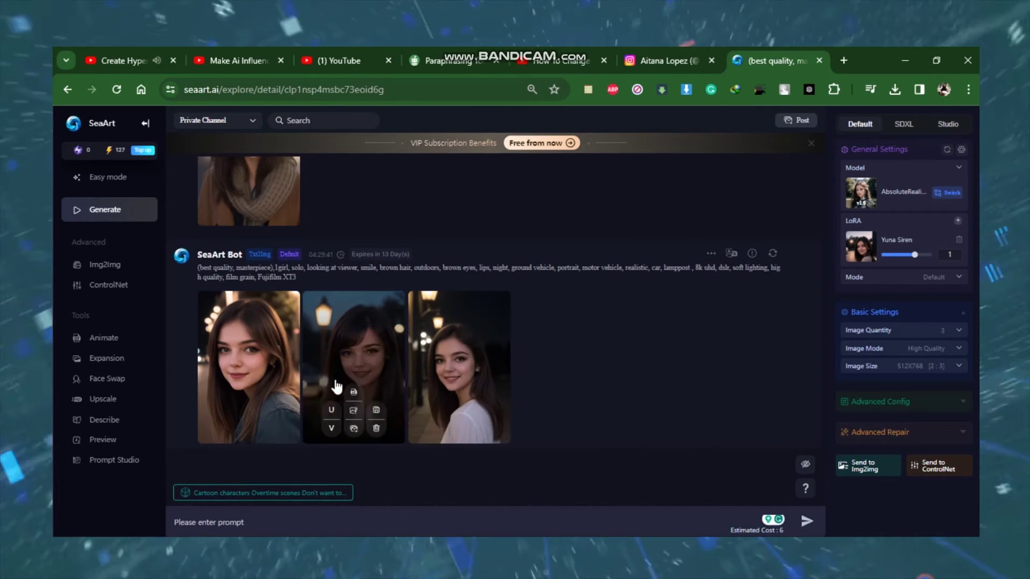
# View the new lamppost portraits full size, through to the white-blouse one, then close the viewer
pyautogui.click(269, 375)
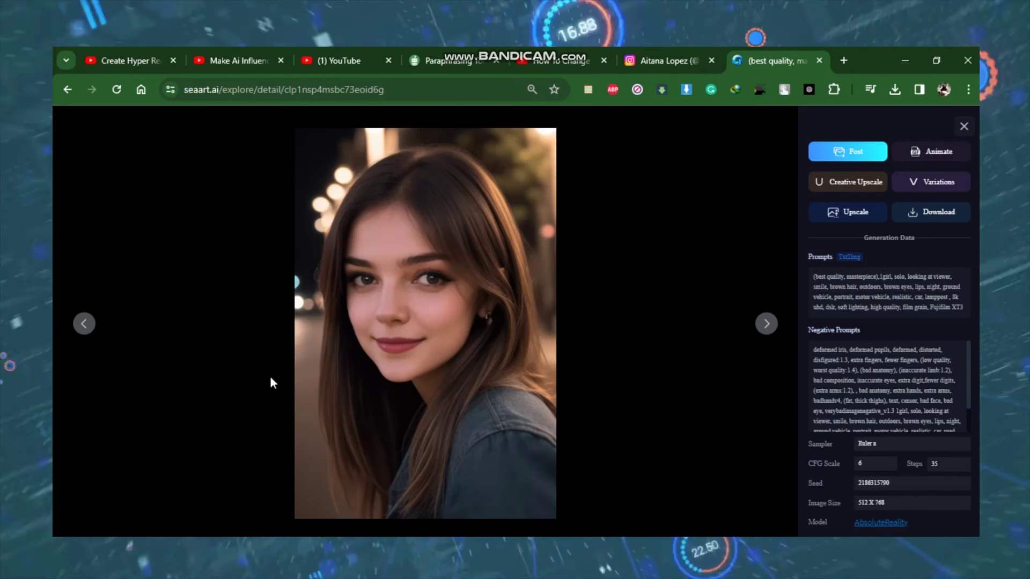
pyautogui.click(768, 324)
pyautogui.click(774, 323)
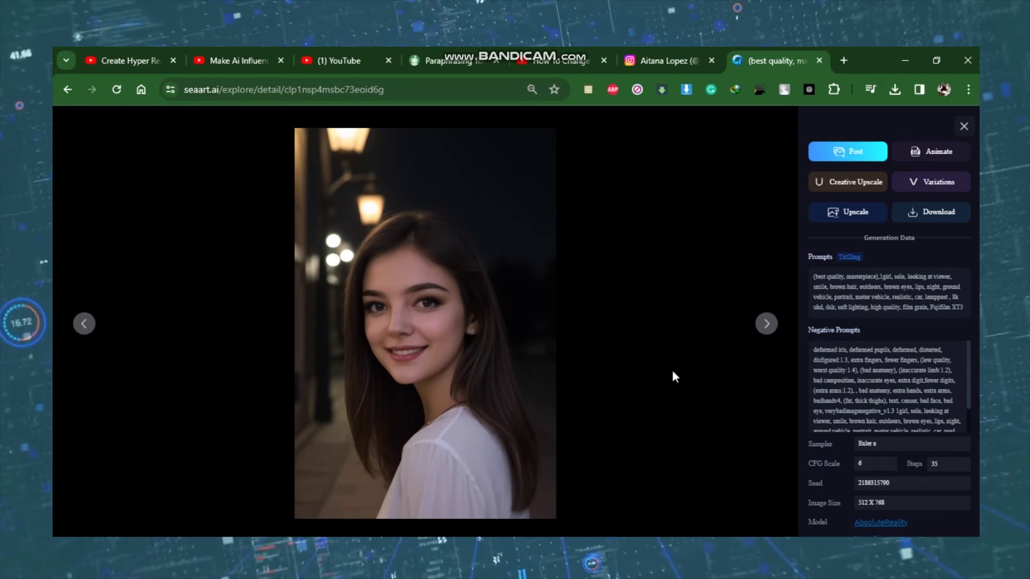
pyautogui.click(627, 399)
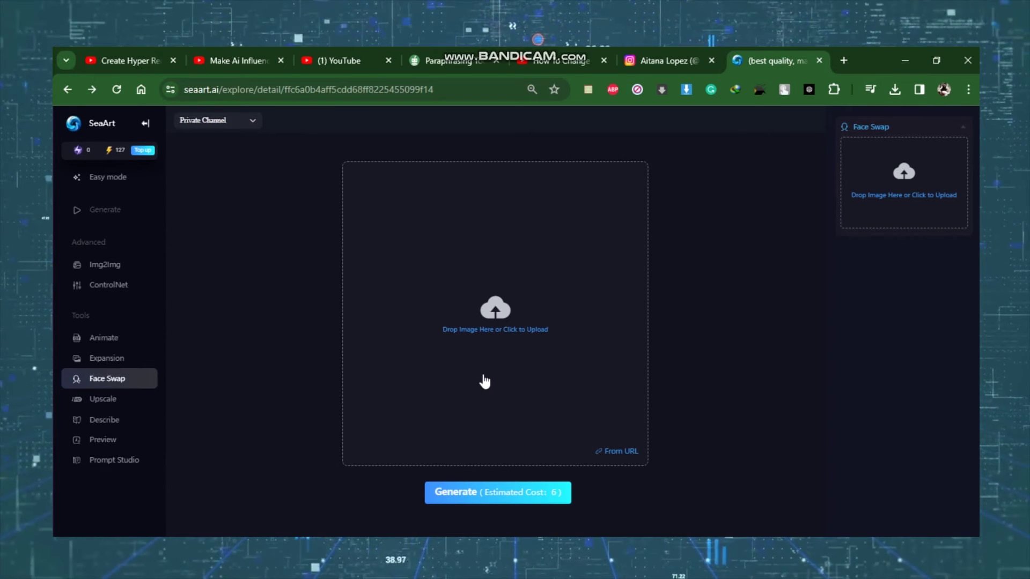
# Upload the white-blouse lamppost portrait as the face swap target and generate the swap
pyautogui.click(529, 328)
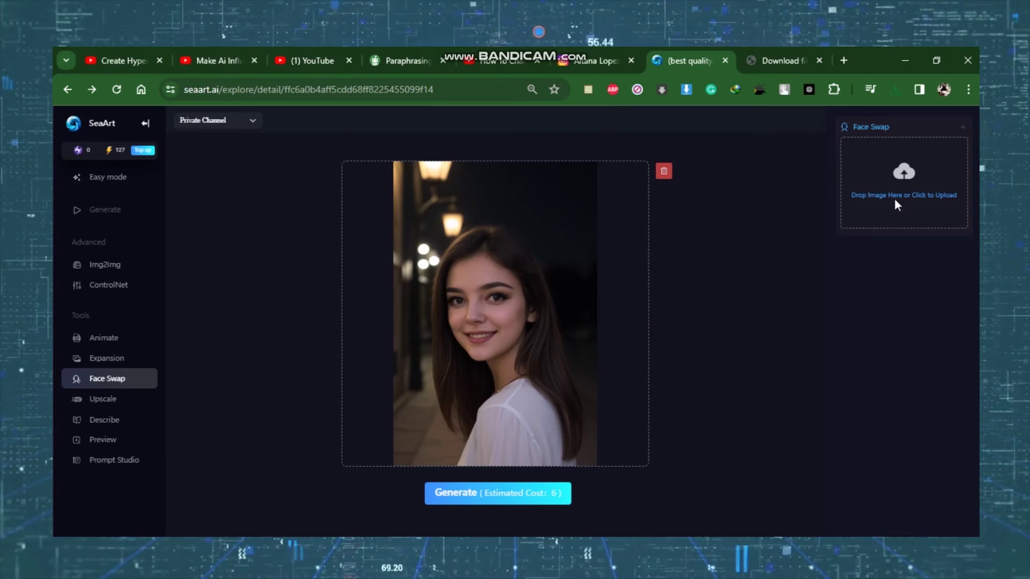
pyautogui.click(895, 204)
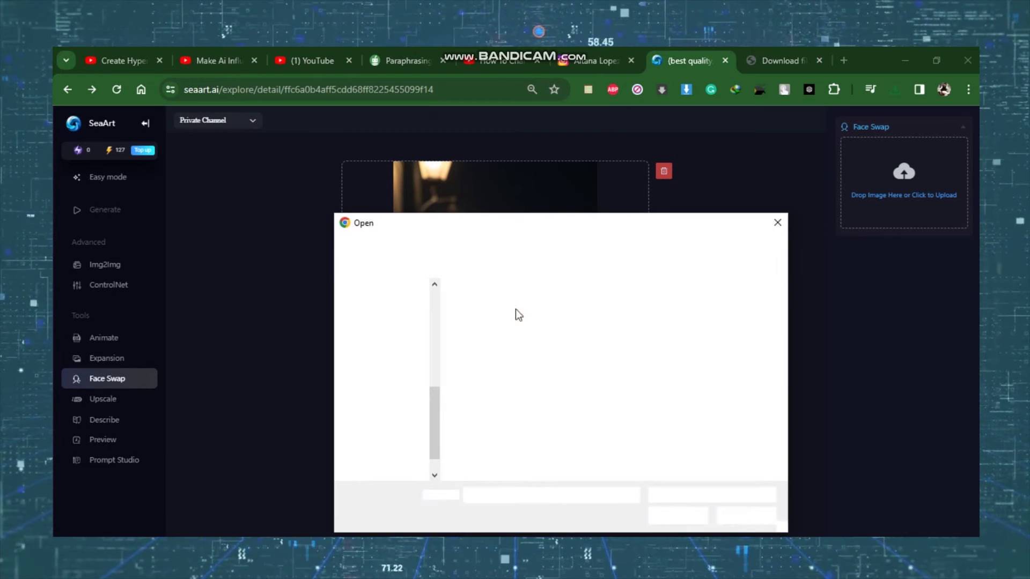
pyautogui.click(573, 322)
pyautogui.click(677, 515)
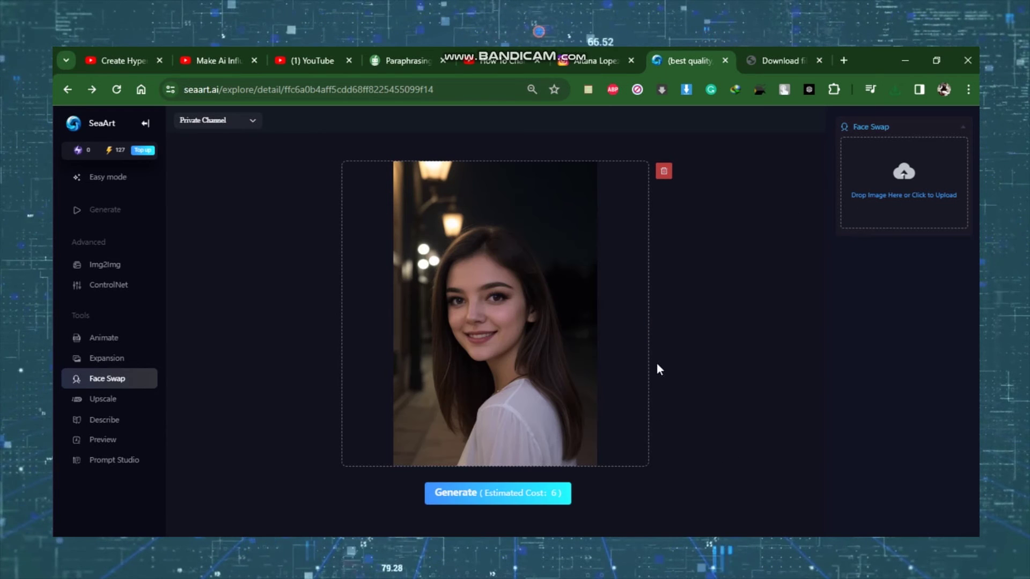
pyautogui.click(484, 505)
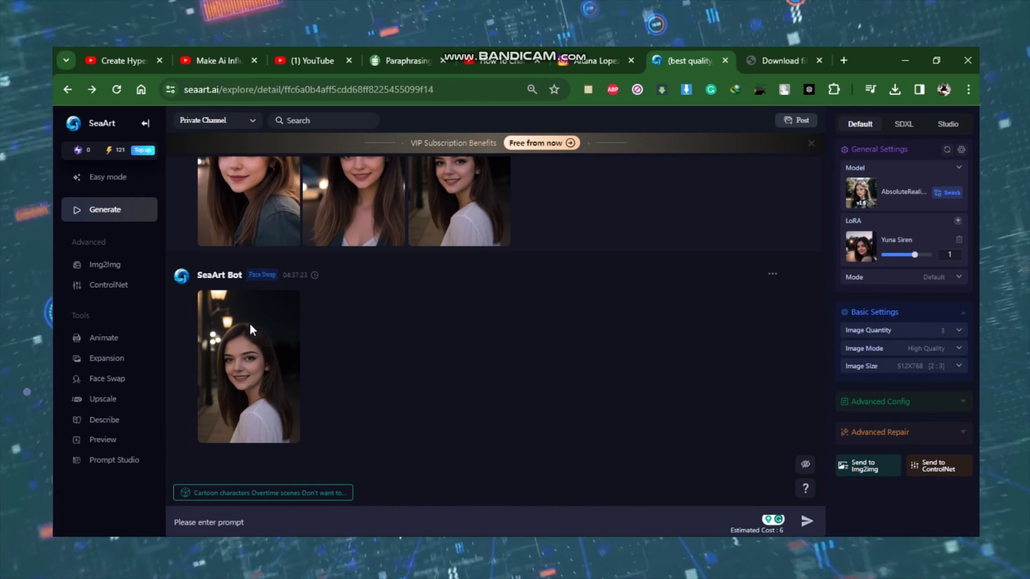
# View the face-swapped lamppost portrait full size, then close it
pyautogui.click(250, 323)
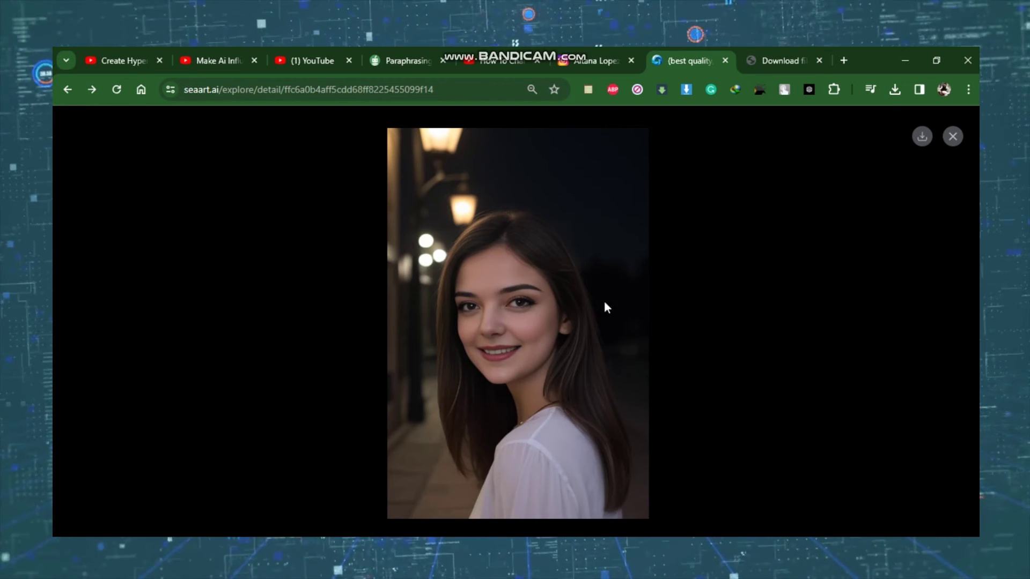
pyautogui.click(577, 283)
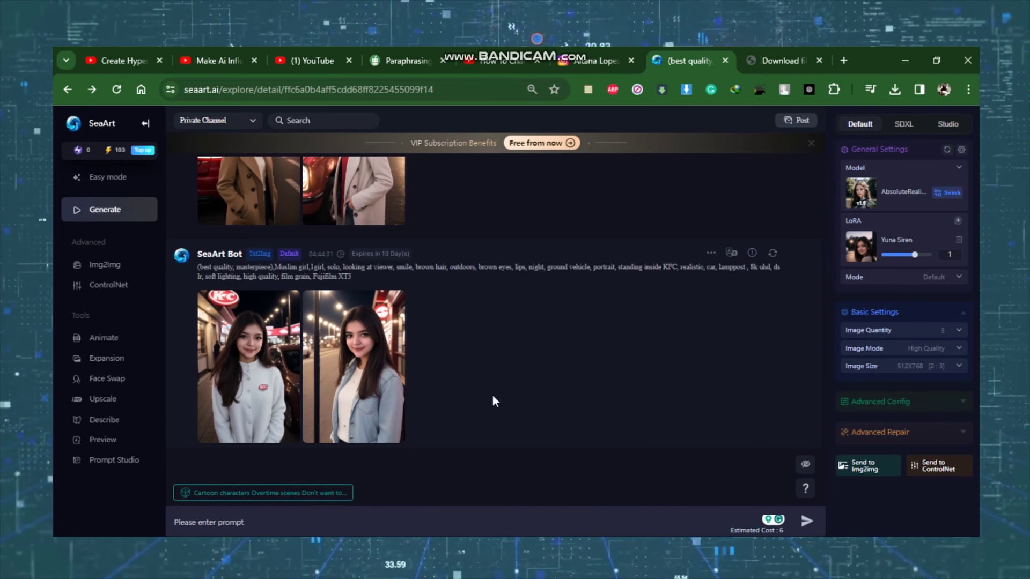
# Scroll up the feed to the earlier denim-jacket variations and night-street portraits
pyautogui.scroll(5, 493, 400)
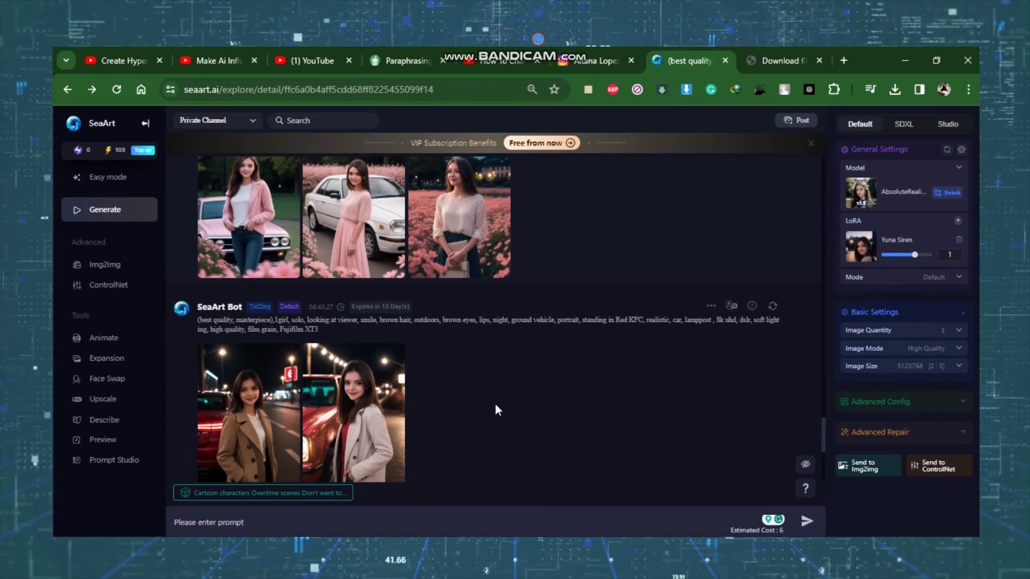
pyautogui.scroll(6, 496, 406)
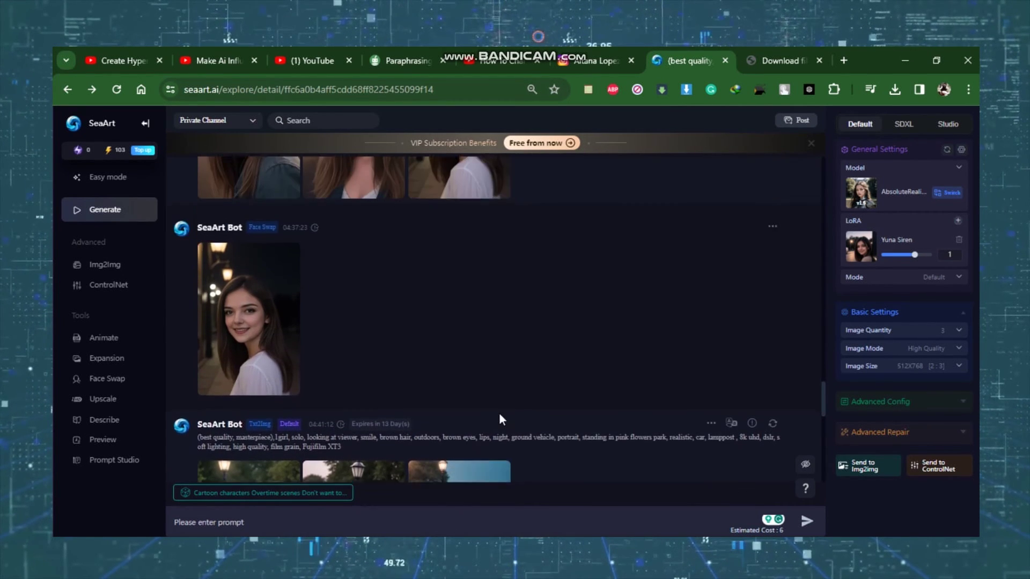
pyautogui.scroll(10, 499, 419)
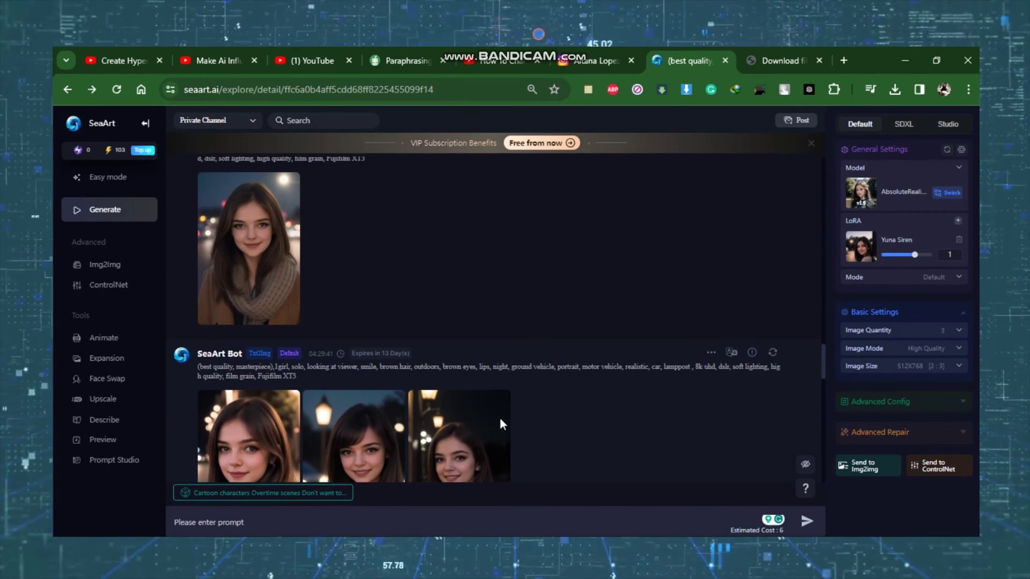
pyautogui.scroll(5, 500, 419)
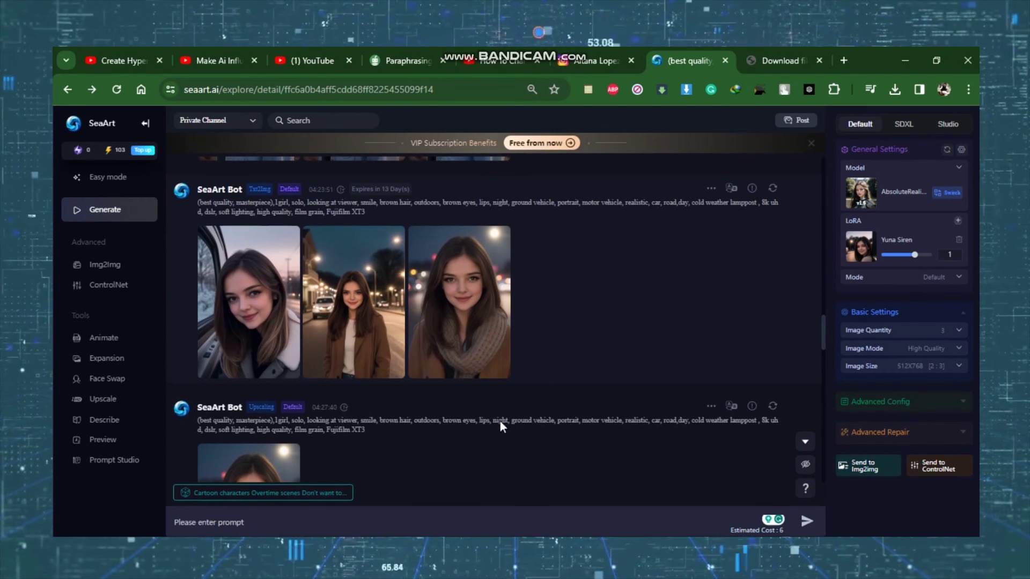
pyautogui.scroll(3, 501, 422)
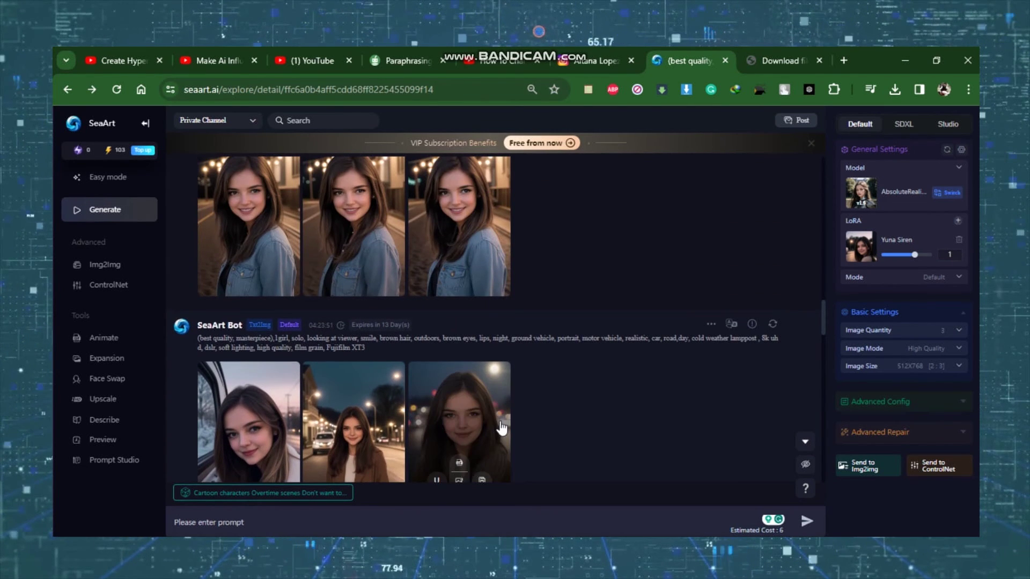